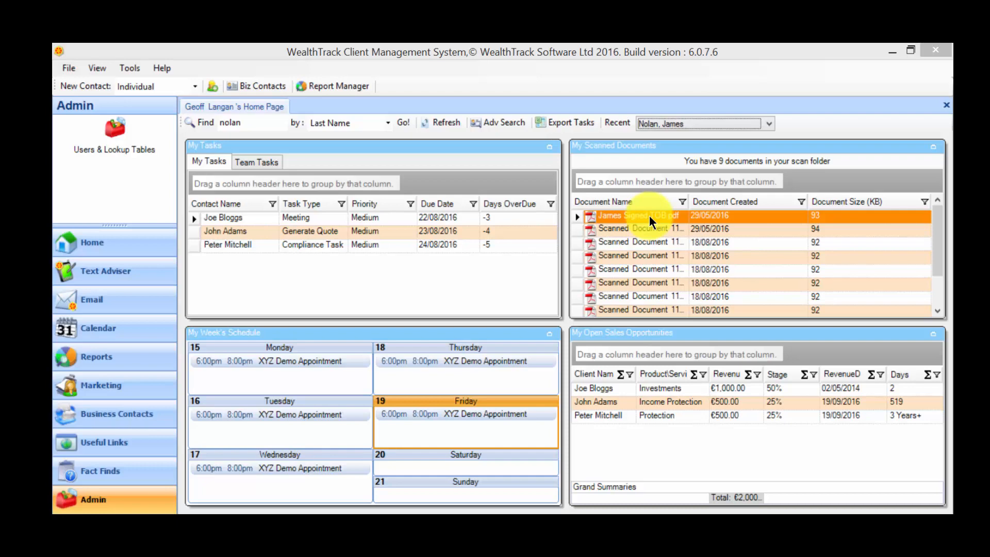
# Open the signed terms-of-business scan from My Scanned Documents in the WealthTrack PDF Preview.
pyautogui.doubleClick(649, 215)
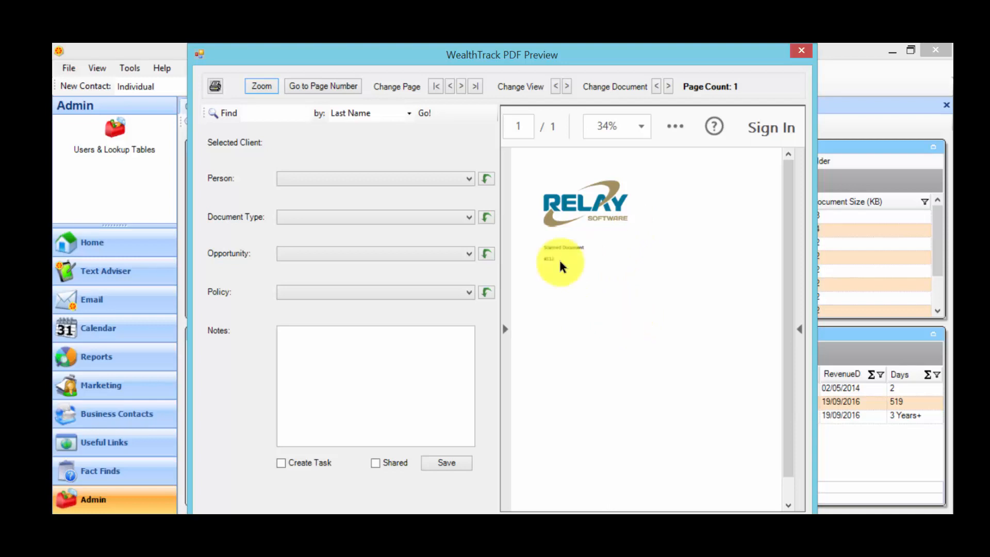
pyautogui.click(287, 113)
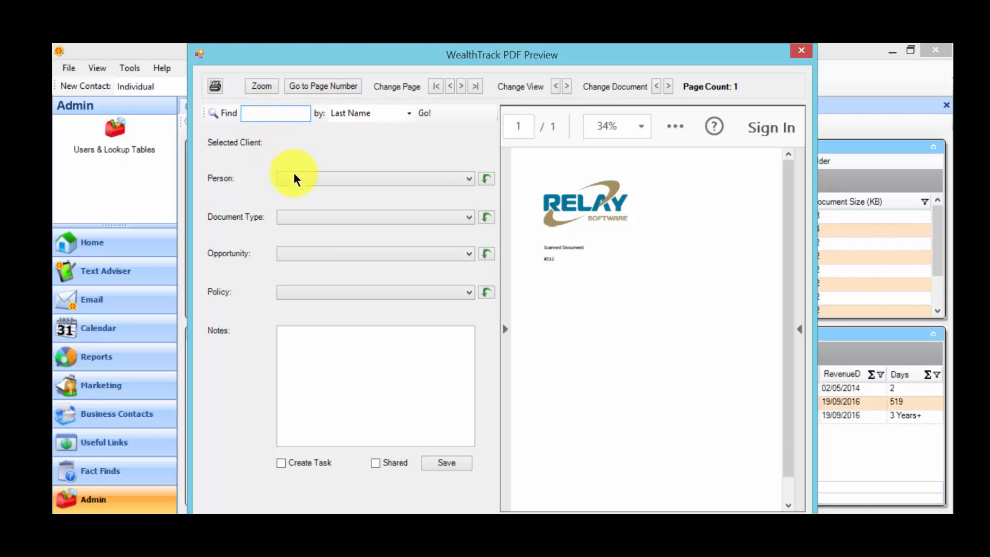
# Search contacts by the client's surname and select the main contact from the results.
pyautogui.write('Nolan')
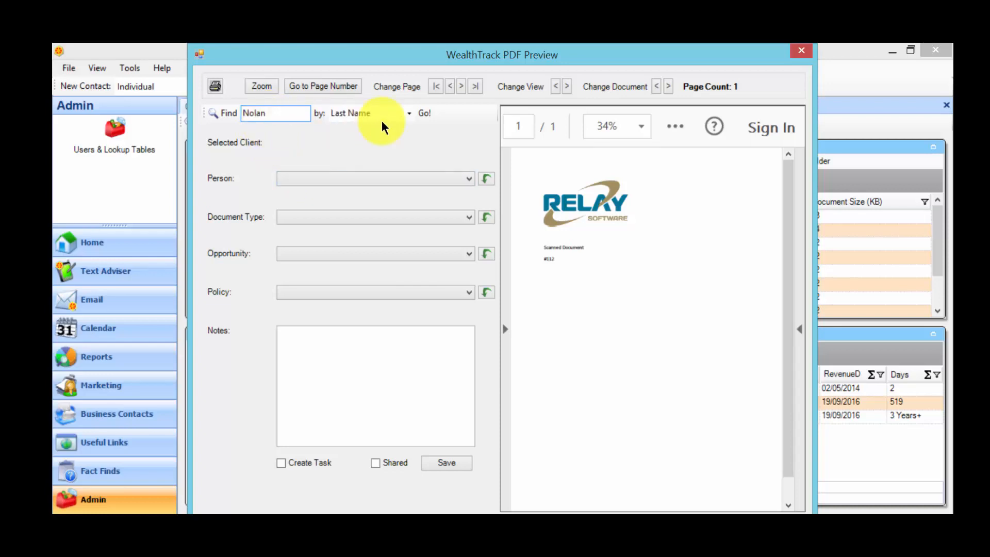
pyautogui.click(424, 113)
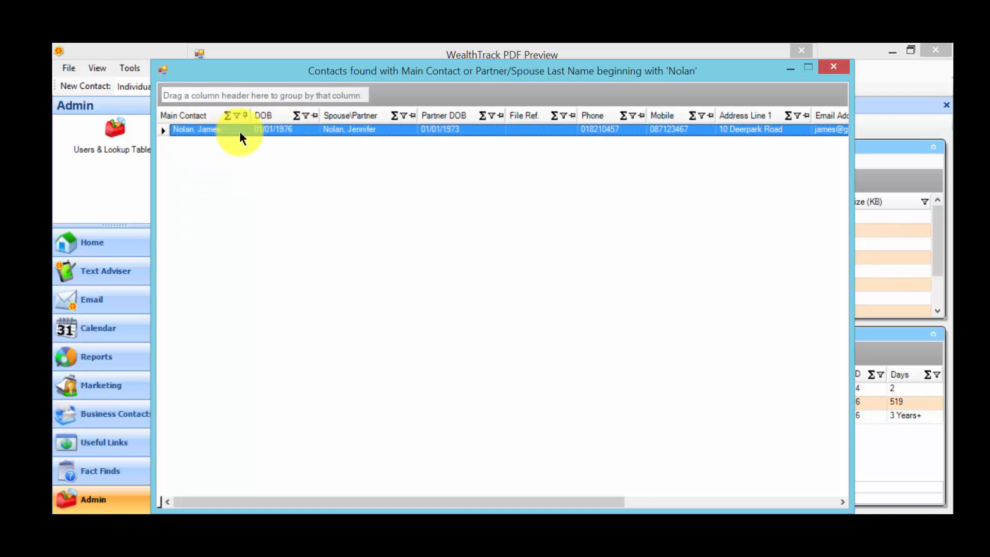
pyautogui.doubleClick(357, 131)
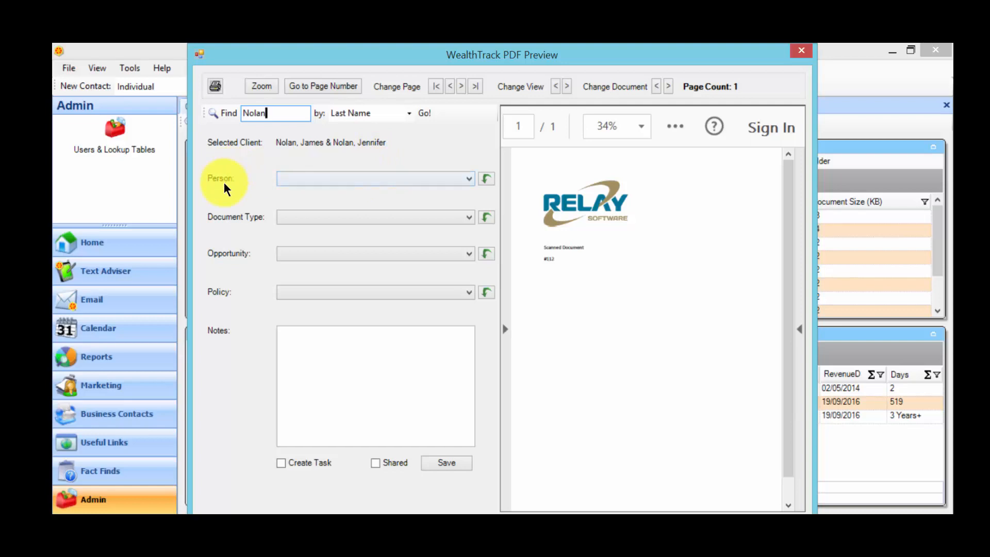
# Assign the document to the main contact with document type Terms of Business.
pyautogui.click(288, 179)
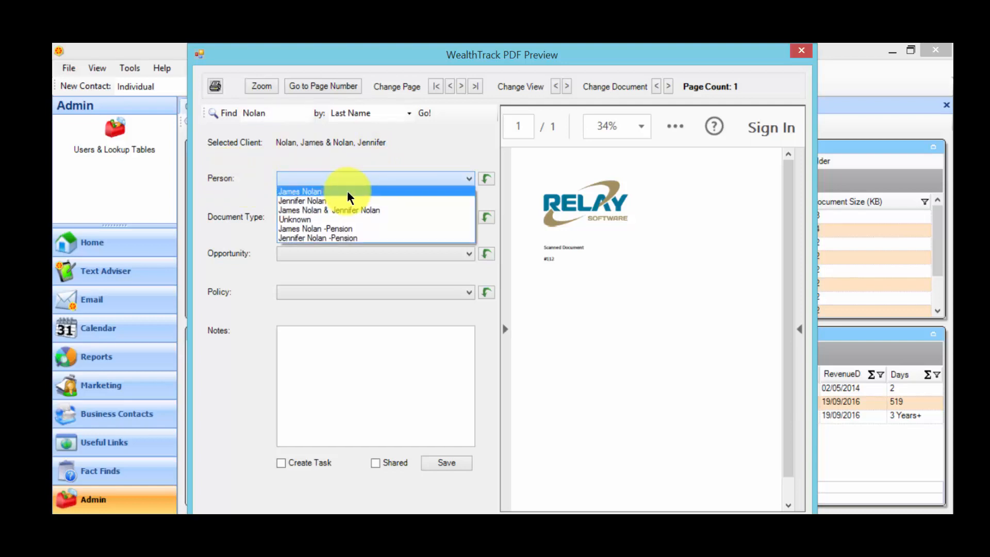
pyautogui.click(289, 162)
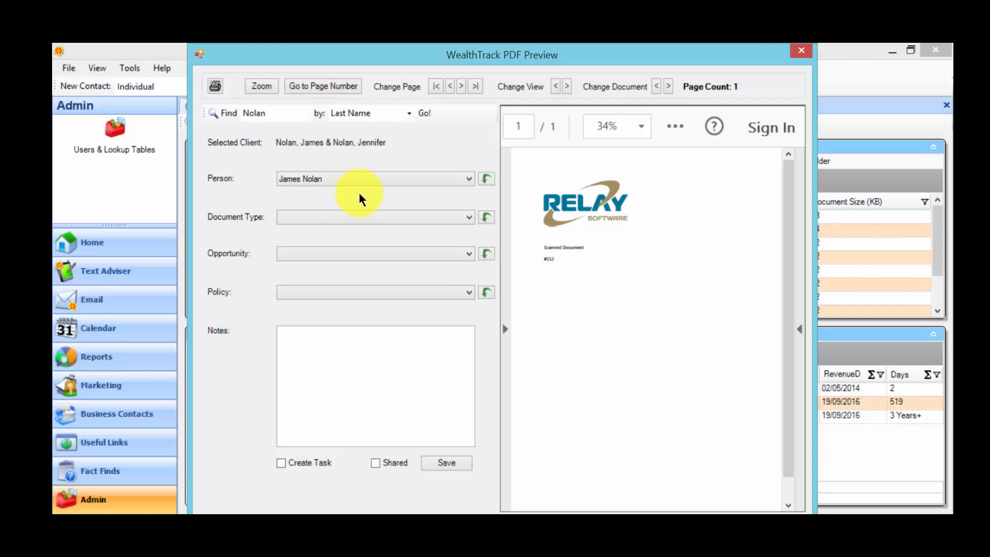
pyautogui.click(387, 217)
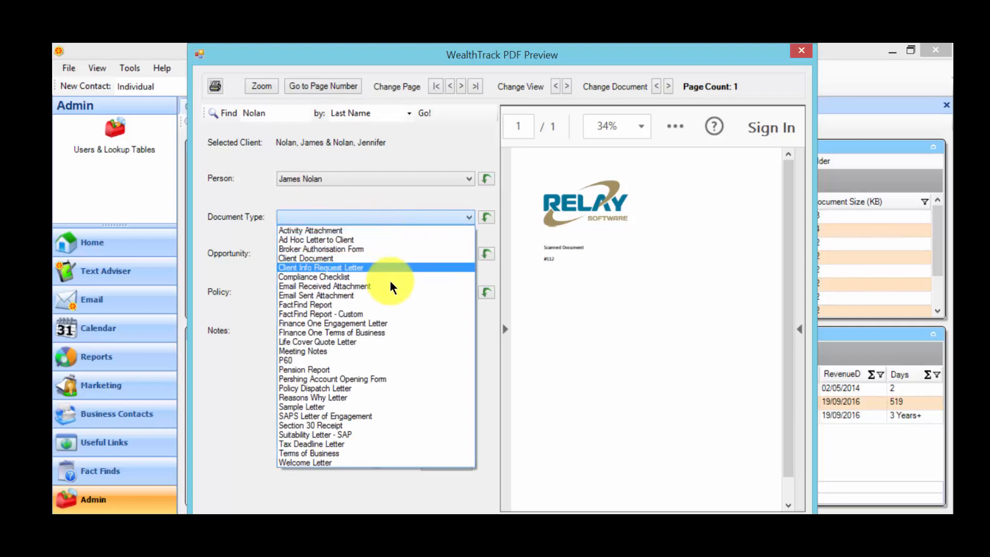
pyautogui.click(354, 455)
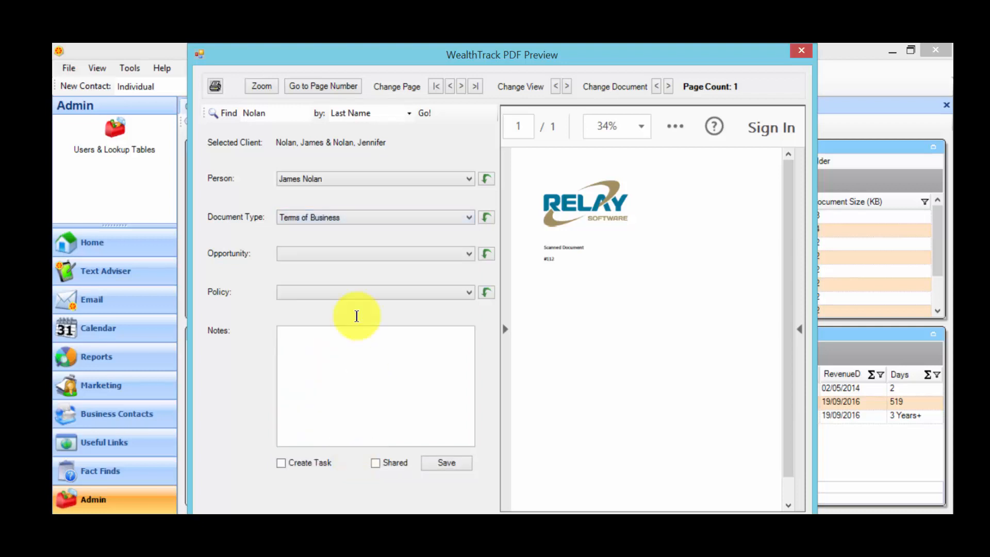
# Link the document to the in-force Royal London life assurance policy.
pyautogui.click(335, 249)
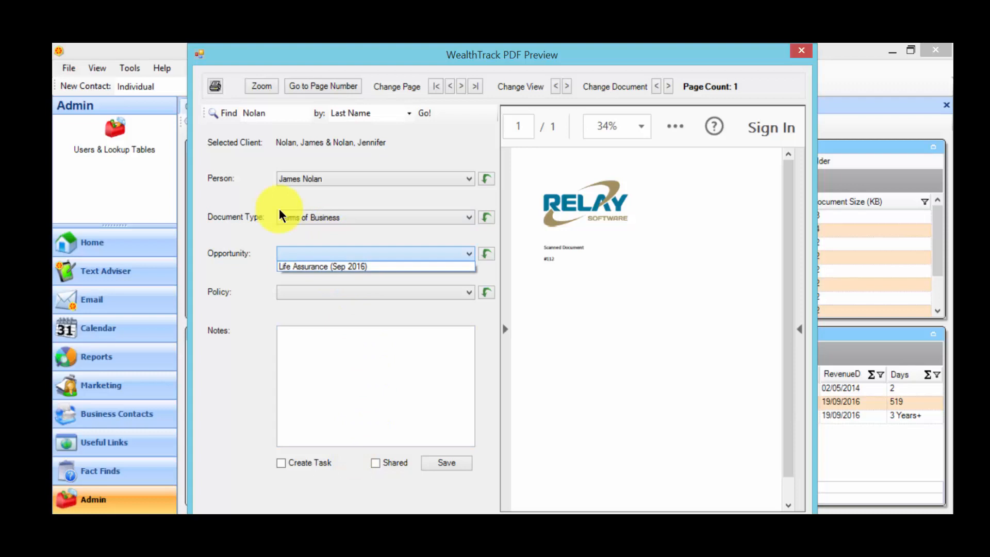
pyautogui.click(279, 208)
pyautogui.click(336, 290)
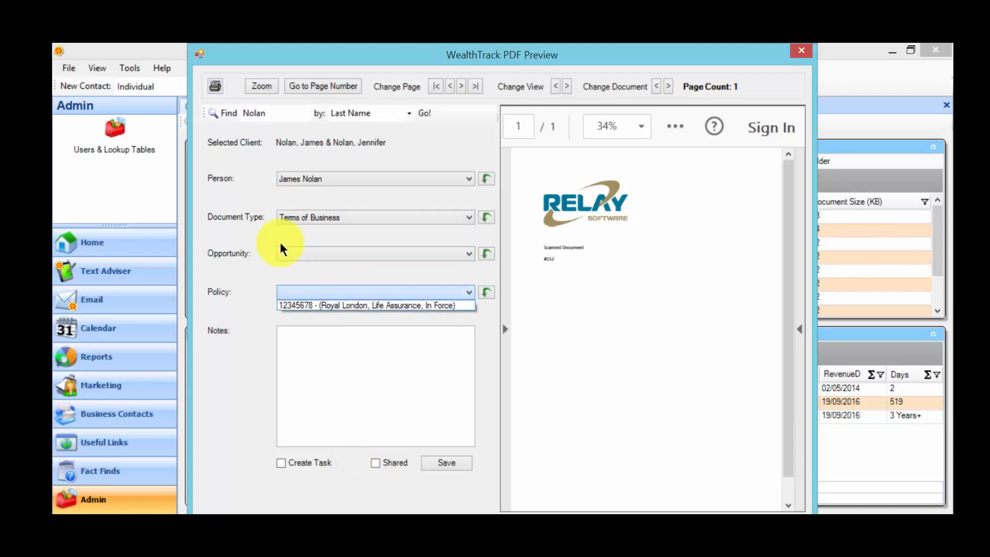
pyautogui.click(281, 247)
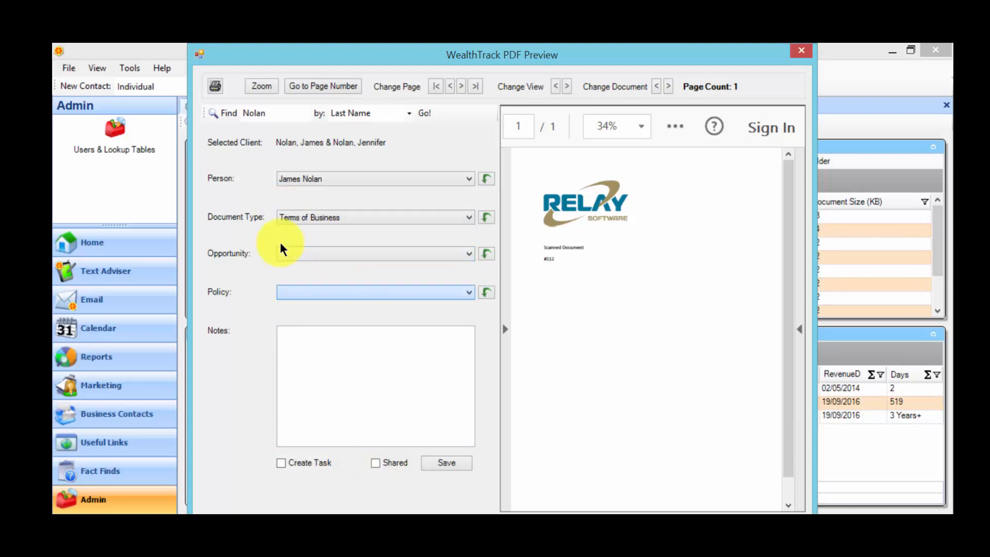
pyautogui.click(345, 252)
pyautogui.click(287, 208)
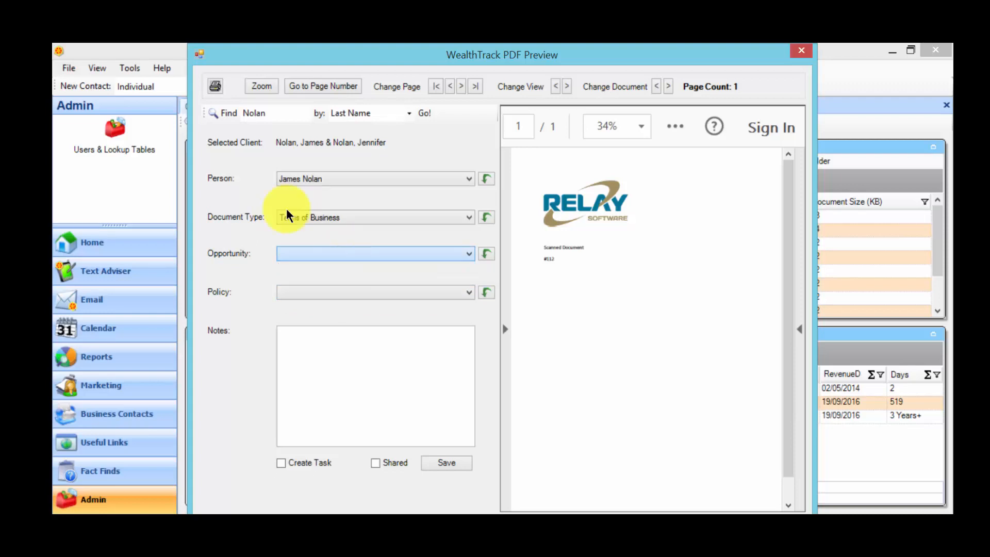
pyautogui.click(398, 293)
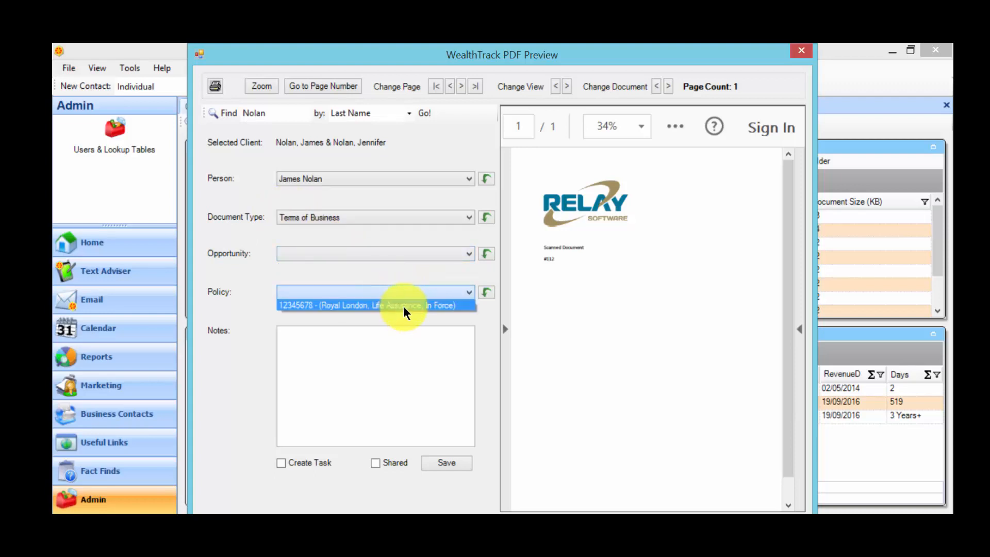
pyautogui.click(403, 305)
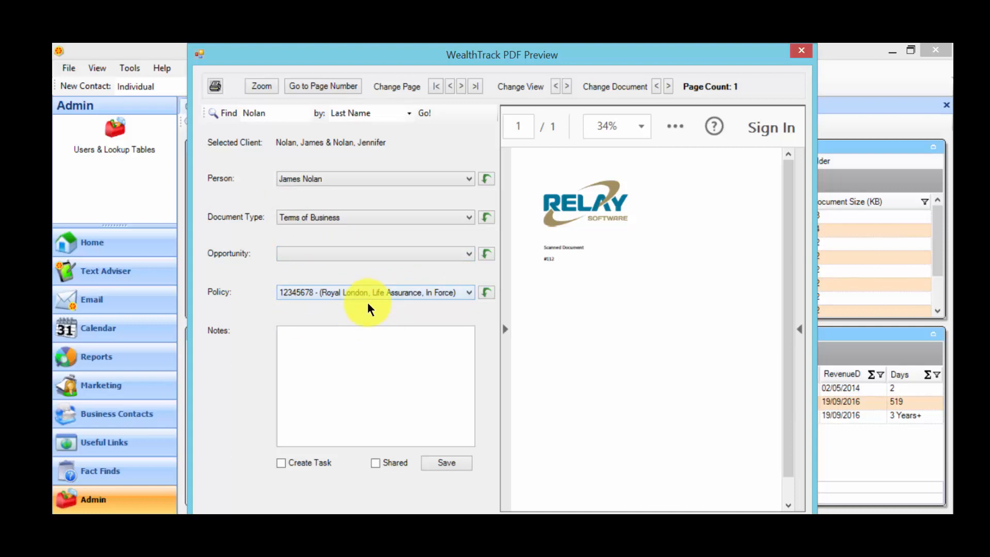
pyautogui.click(323, 339)
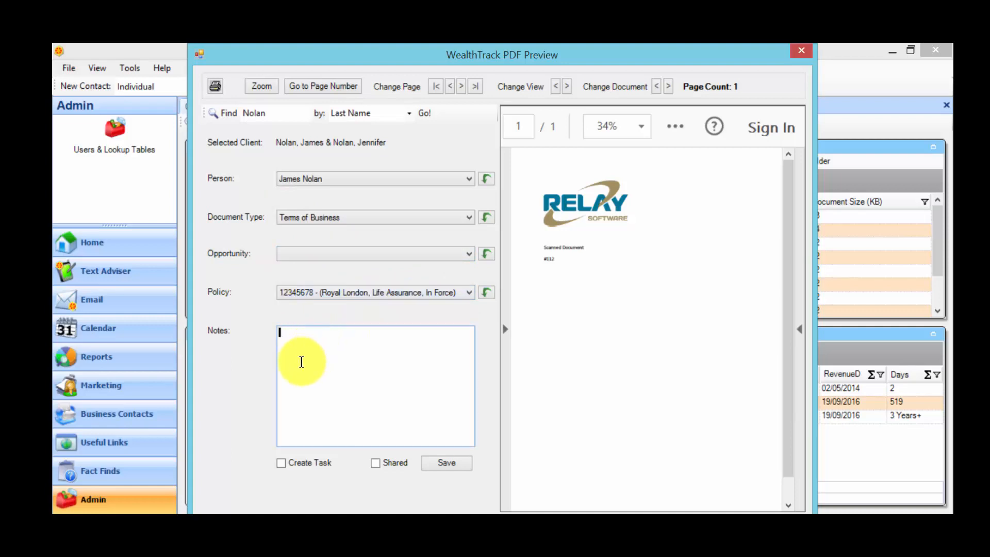
# Add a note that the client signed the TOB and save the indexing details.
pyautogui.write('Signed TOB from James')
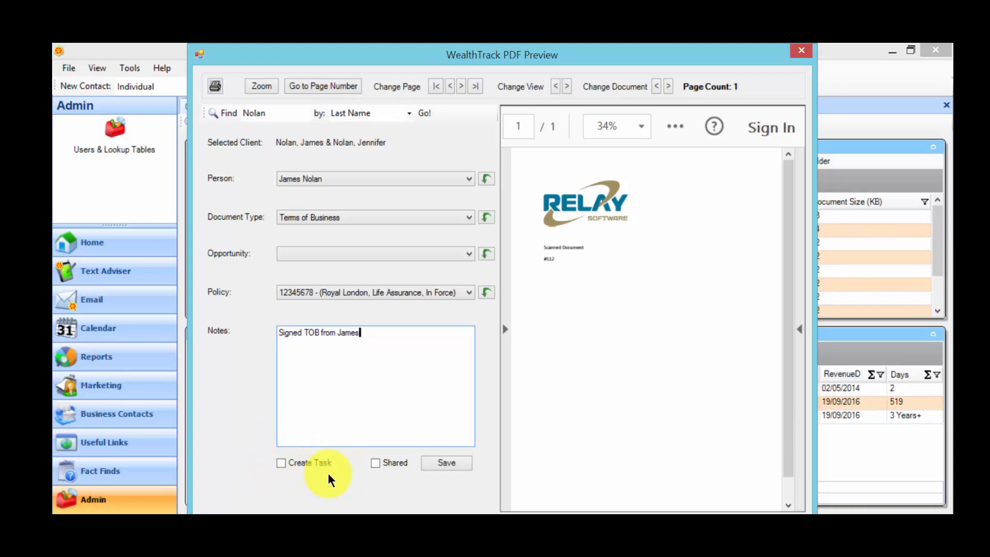
pyautogui.click(451, 464)
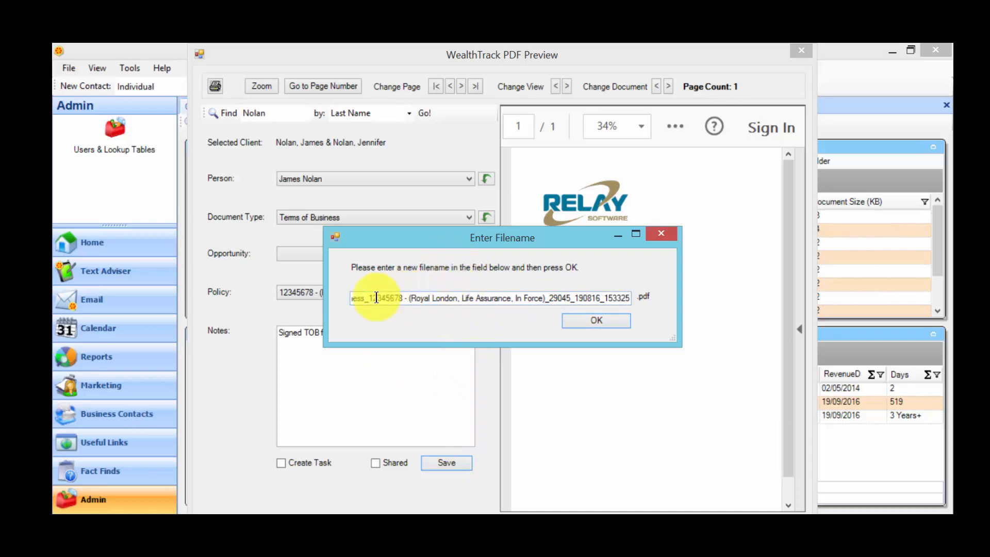
# Name the file 'Signed Terms of Business' and dismiss the indexing success message.
pyautogui.moveTo(361, 298); pyautogui.dragTo(678, 299)
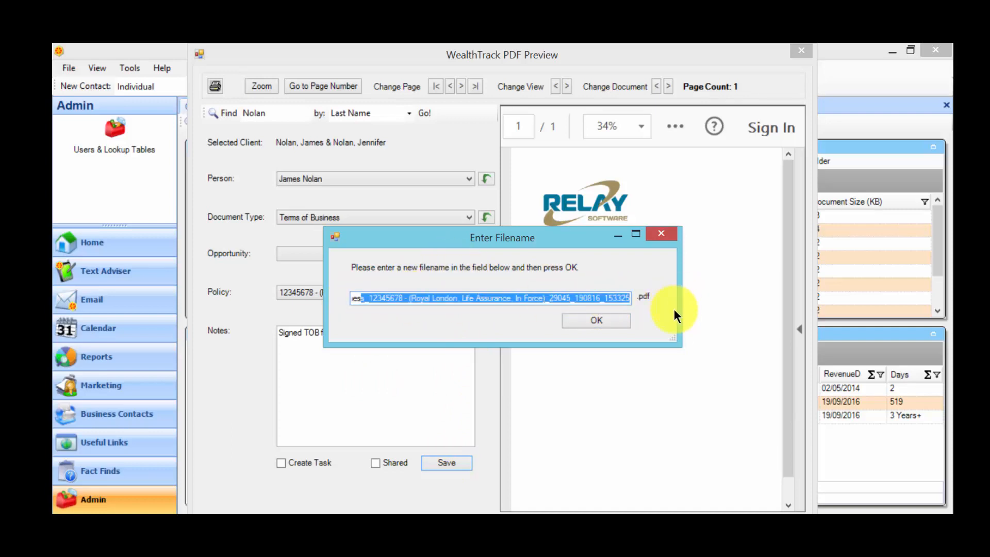
pyautogui.press('BackSpace')
pyautogui.press('BackSpace')
pyautogui.press('BackSpace')
pyautogui.press('BackSpace')
pyautogui.press('BackSpace')
pyautogui.press('BackSpace')
pyautogui.press('BackSpace')
pyautogui.press('BackSpace')
pyautogui.press('BackSpace')
pyautogui.press('BackSpace')
pyautogui.press('BackSpace')
pyautogui.press('BackSpace')
pyautogui.press('BackSpace')
pyautogui.press('BackSpace')
pyautogui.press('BackSpace')
pyautogui.press('BackSpace')
pyautogui.press('BackSpace')
pyautogui.press('BackSpace')
pyautogui.press('BackSpace')
pyautogui.press('BackSpace')
pyautogui.press('BackSpace')
pyautogui.press('BackSpace')
pyautogui.press('BackSpace')
pyautogui.press('BackSpace')
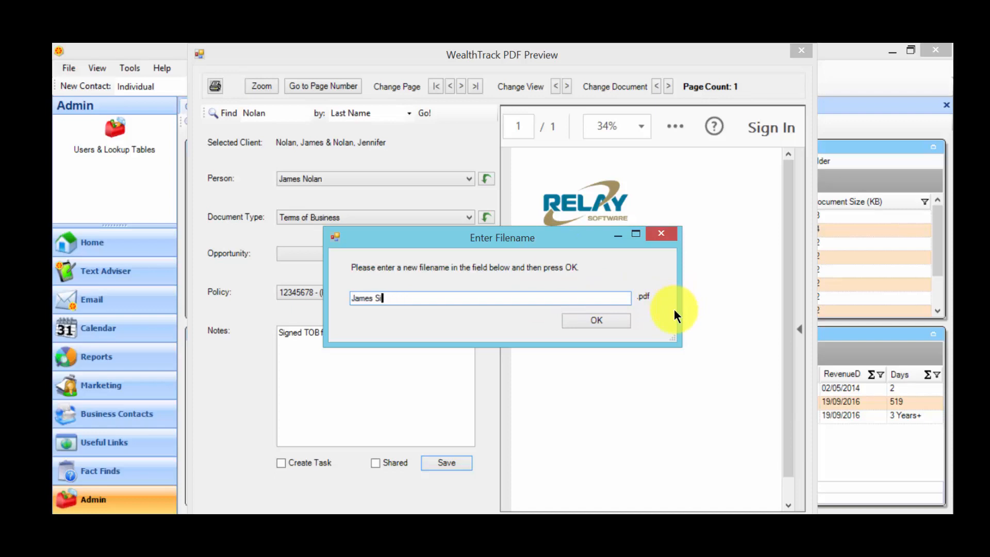
pyautogui.write('Signed Terms of Business')
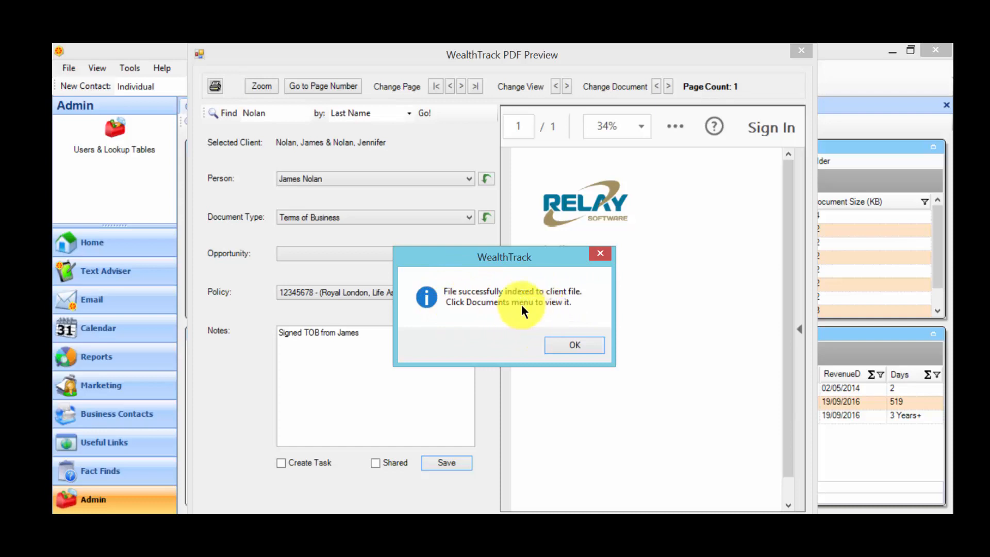
pyautogui.click(573, 347)
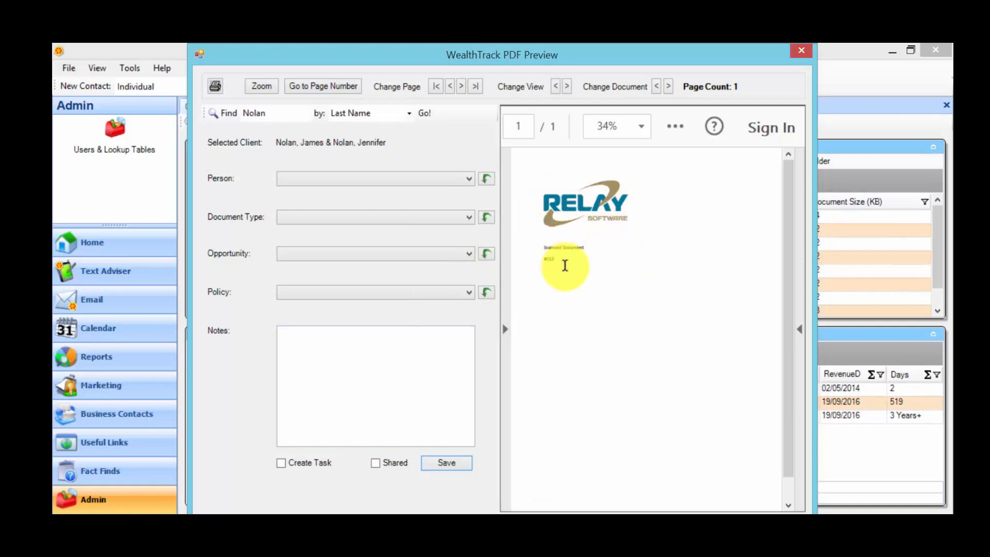
# Close the PDF Preview and open the client's record from the Recent contacts list.
pyautogui.moveTo(745, 47); pyautogui.dragTo(640, 242)
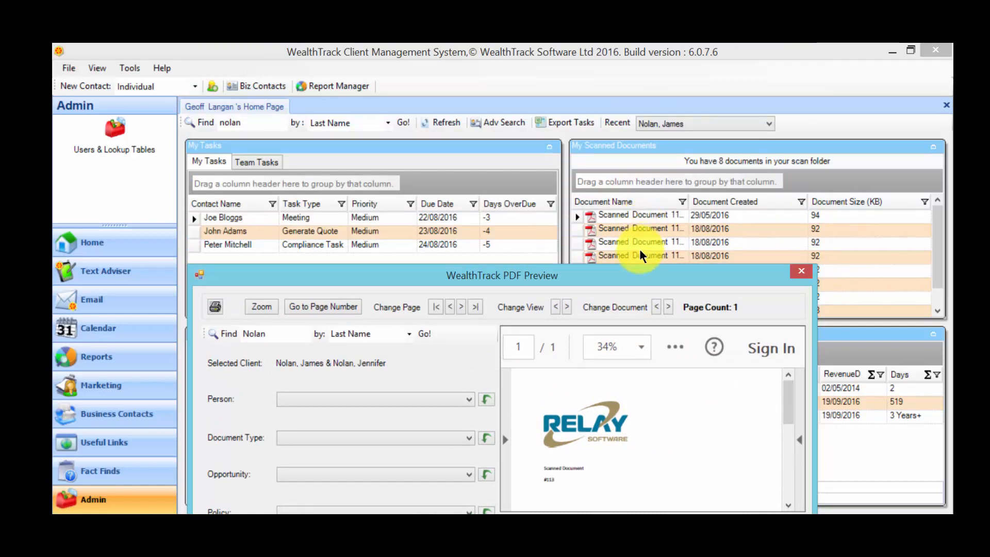
pyautogui.moveTo(615, 270); pyautogui.dragTo(622, 164)
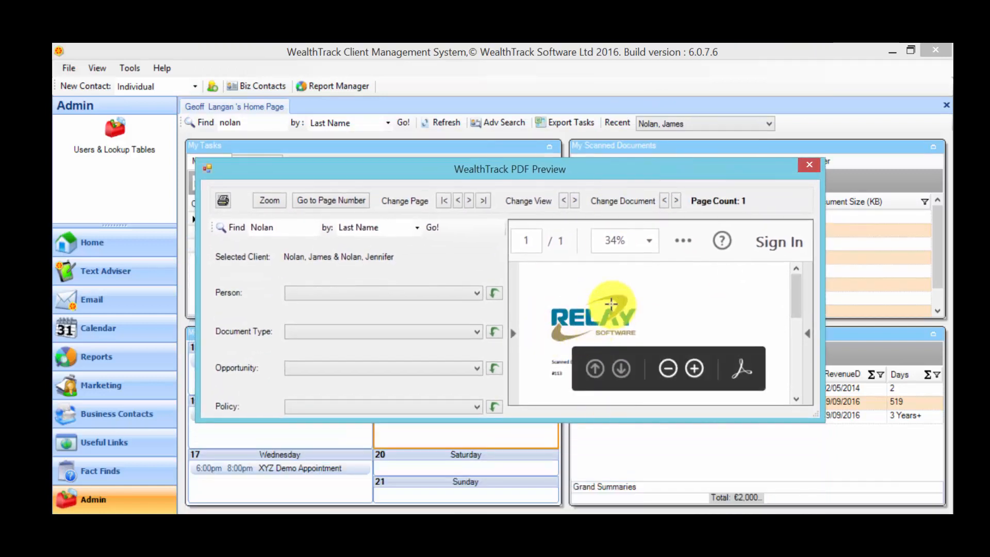
pyautogui.moveTo(704, 172); pyautogui.dragTo(708, 270)
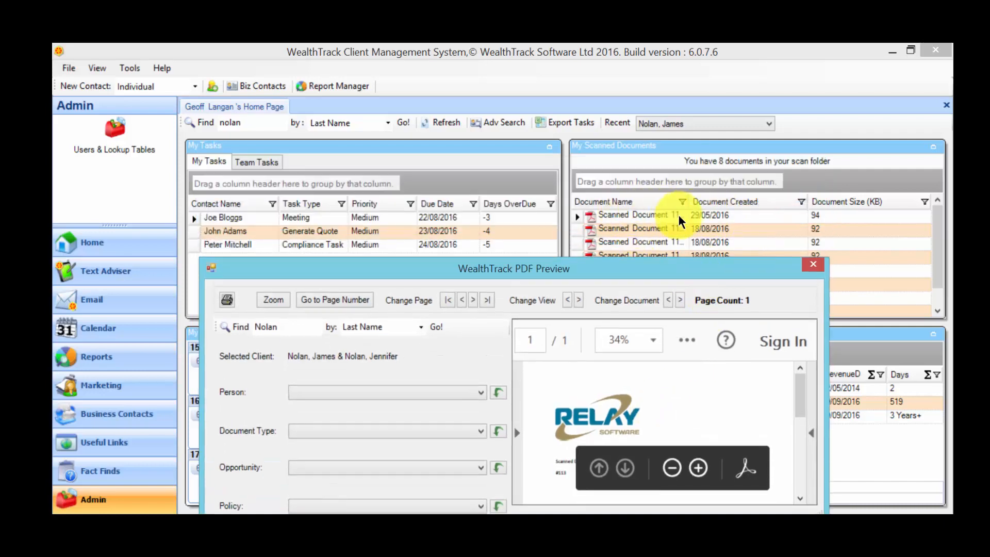
pyautogui.moveTo(673, 270); pyautogui.dragTo(663, 166)
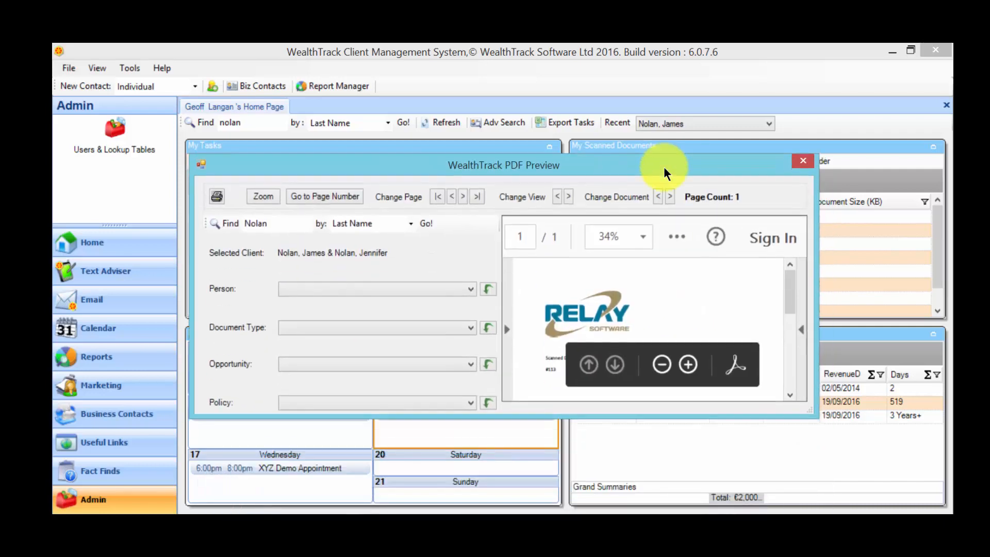
pyautogui.click(810, 159)
pyautogui.click(749, 228)
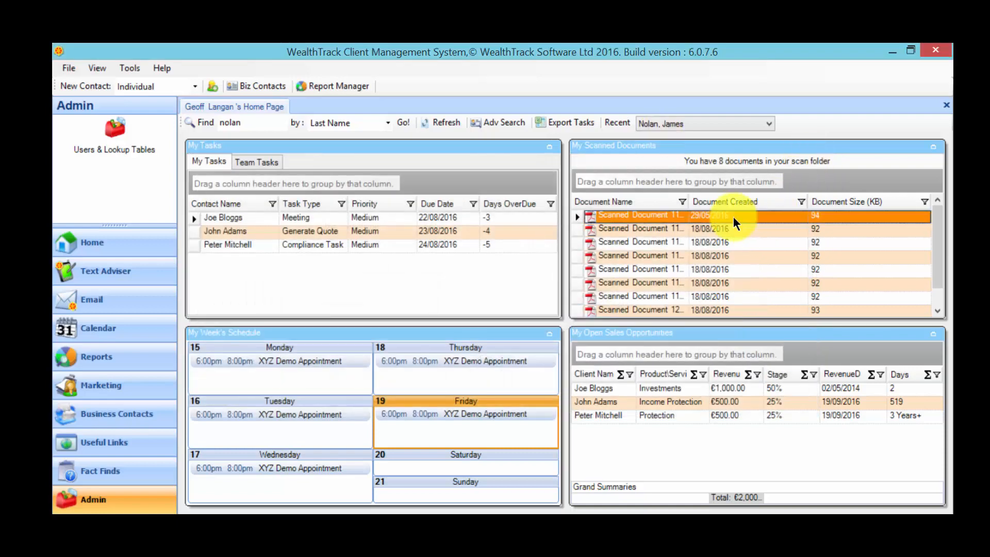
pyautogui.click(709, 125)
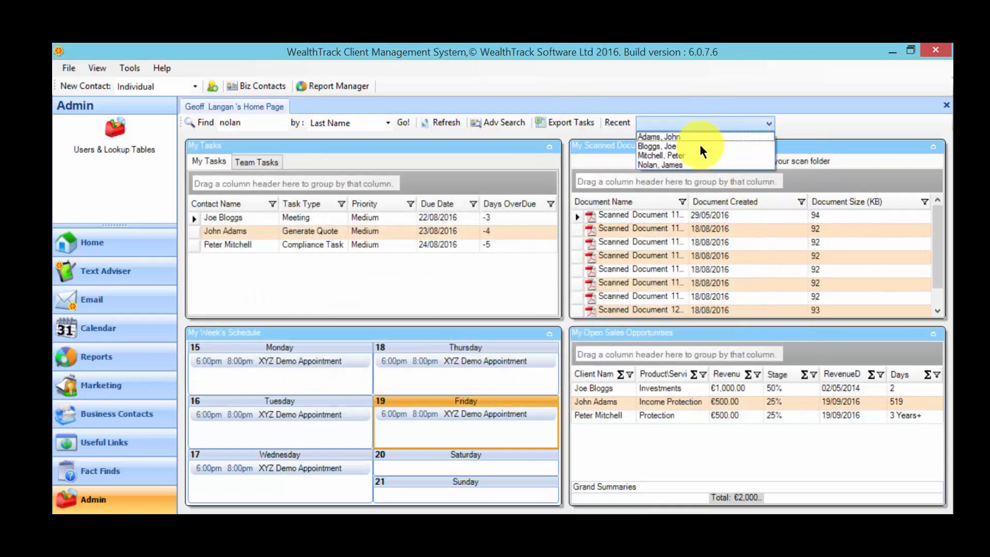
pyautogui.click(680, 165)
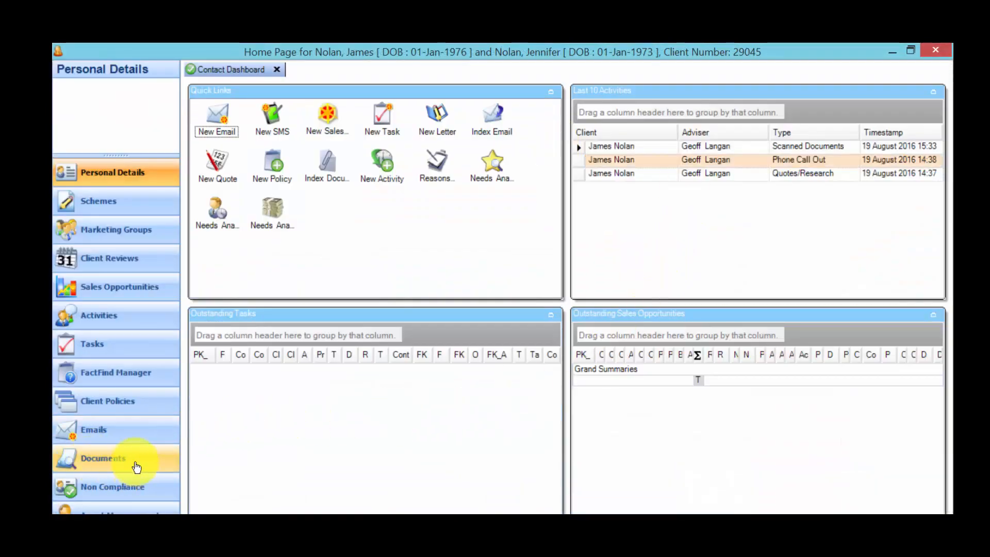
# Confirm the new Terms of Business row in the client's Documents list, then close the Documents tab.
pyautogui.click(103, 458)
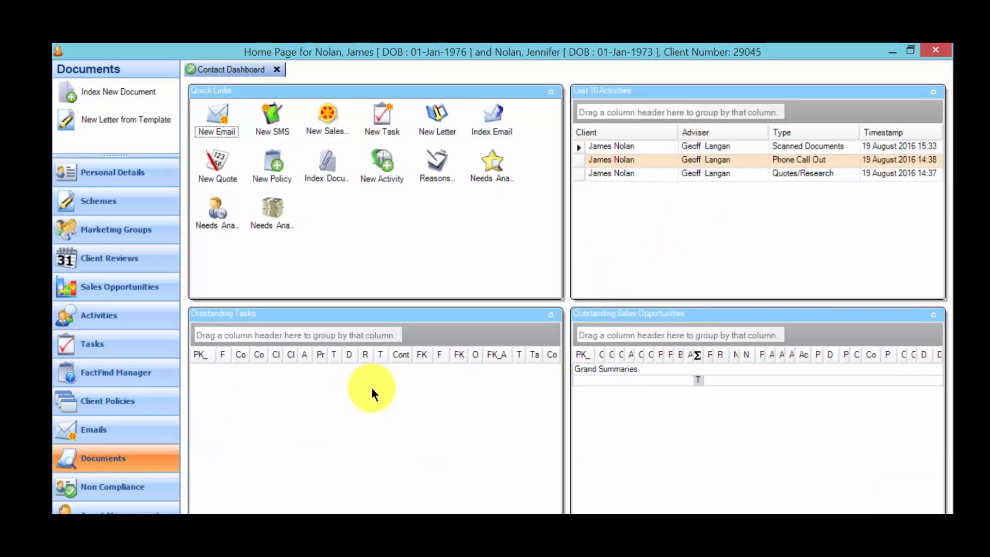
pyautogui.click(593, 144)
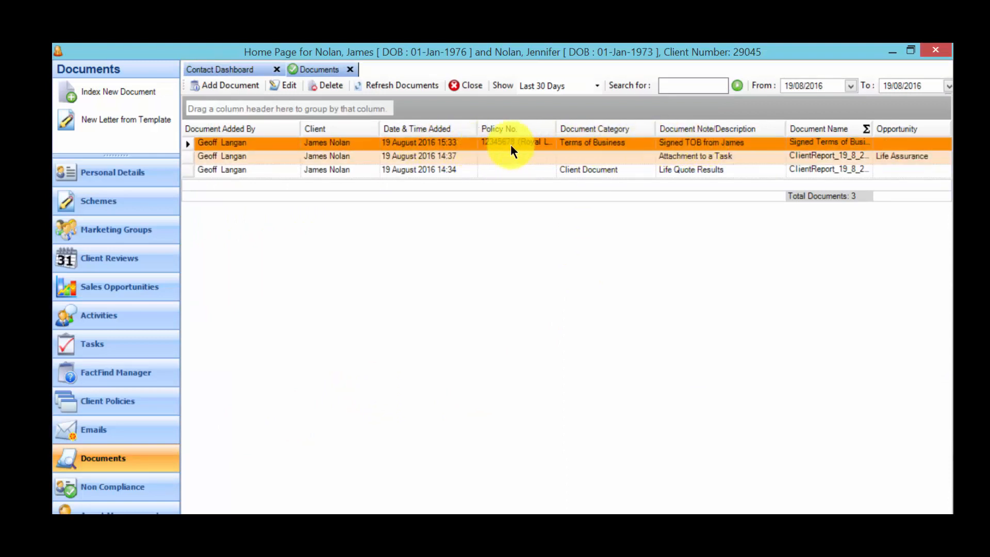
pyautogui.rightClick(593, 142)
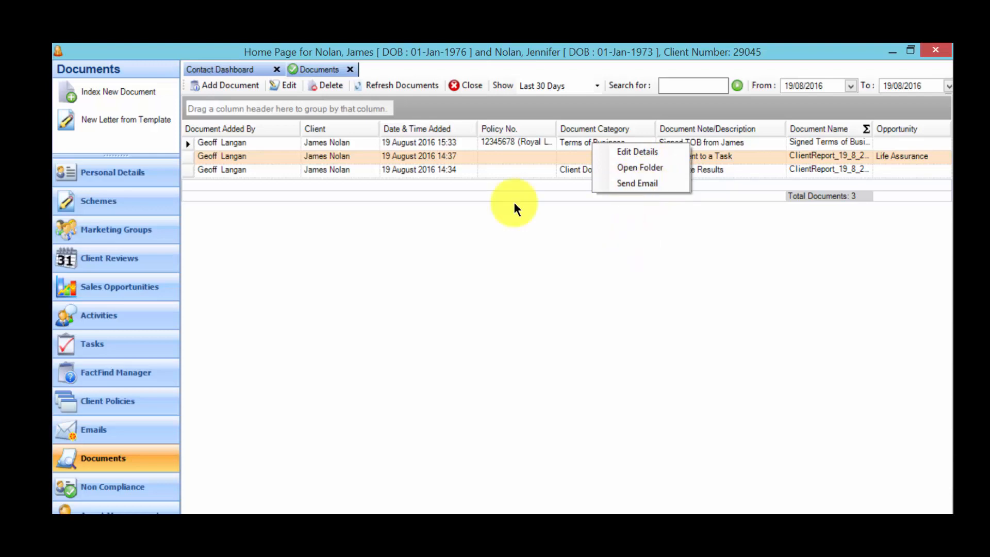
pyautogui.click(633, 243)
pyautogui.click(350, 69)
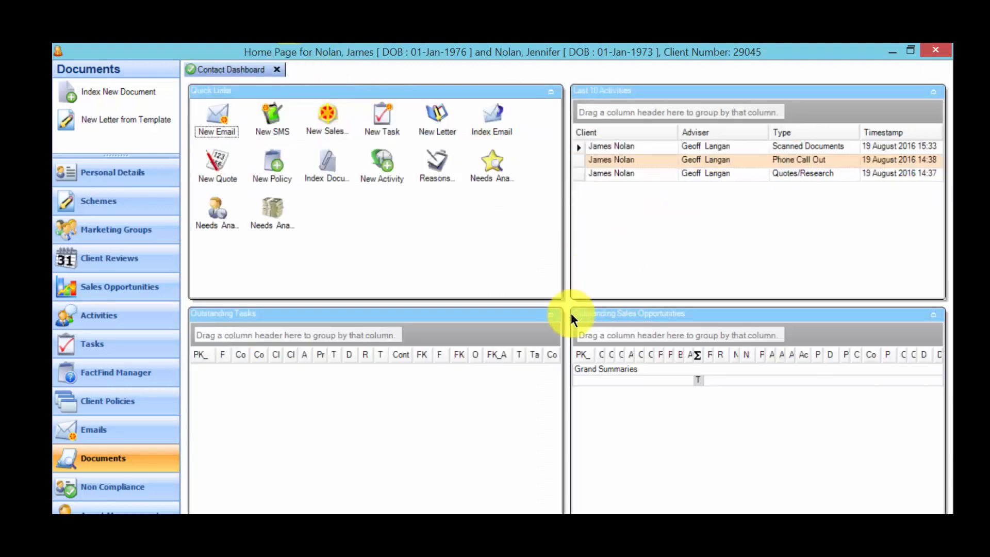